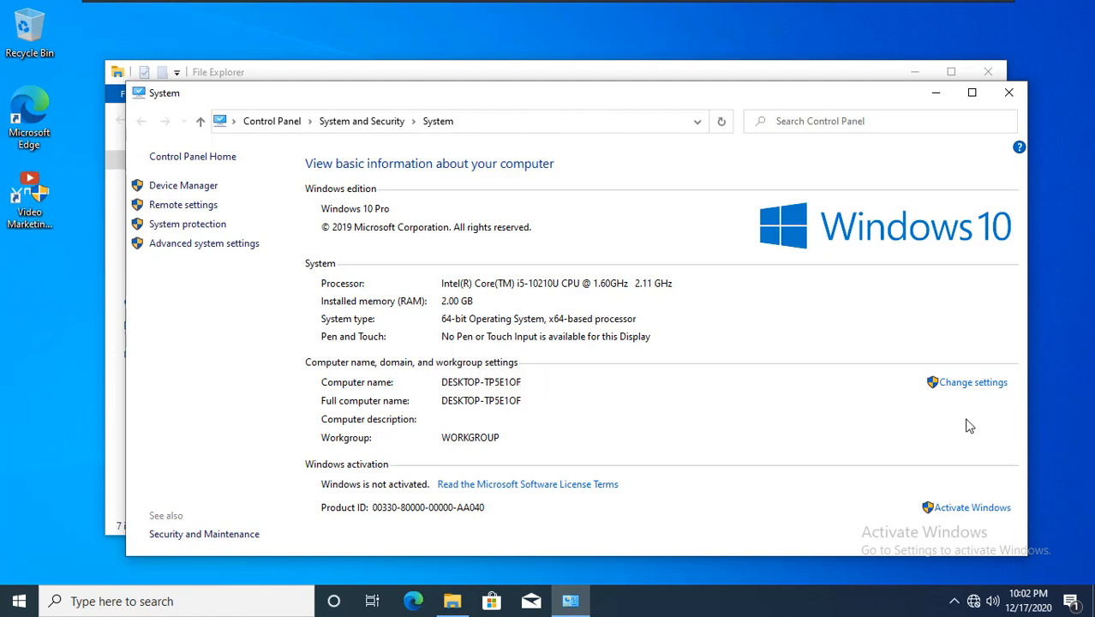
# - Try to join this computer to the domain itfixerlab.local from its computer name and domain settings
pyautogui.click(986, 384)
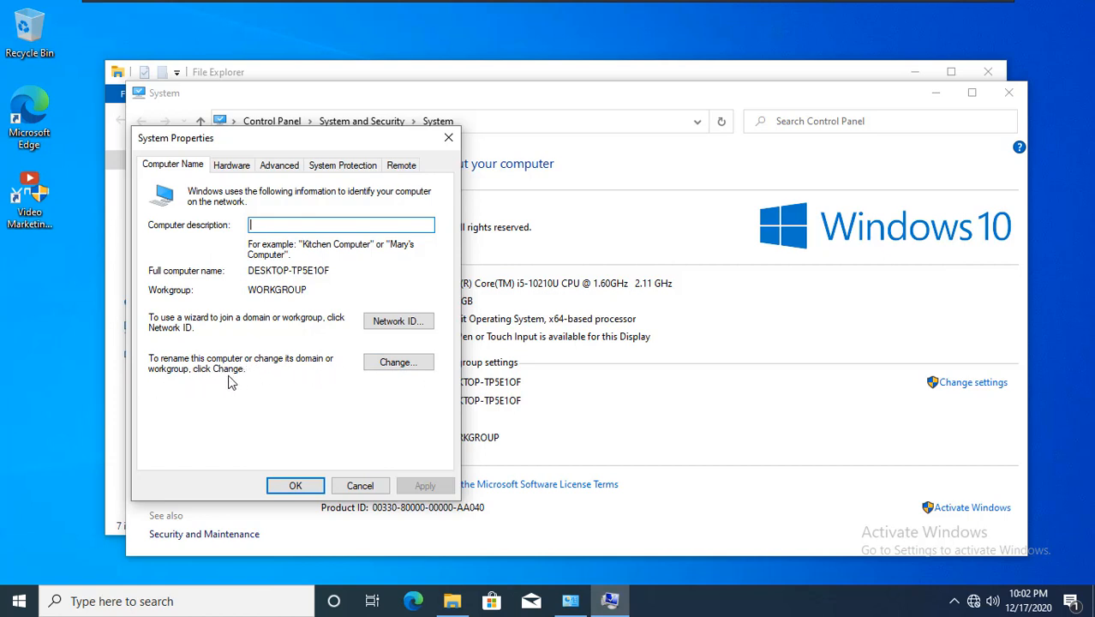
pyautogui.click(399, 364)
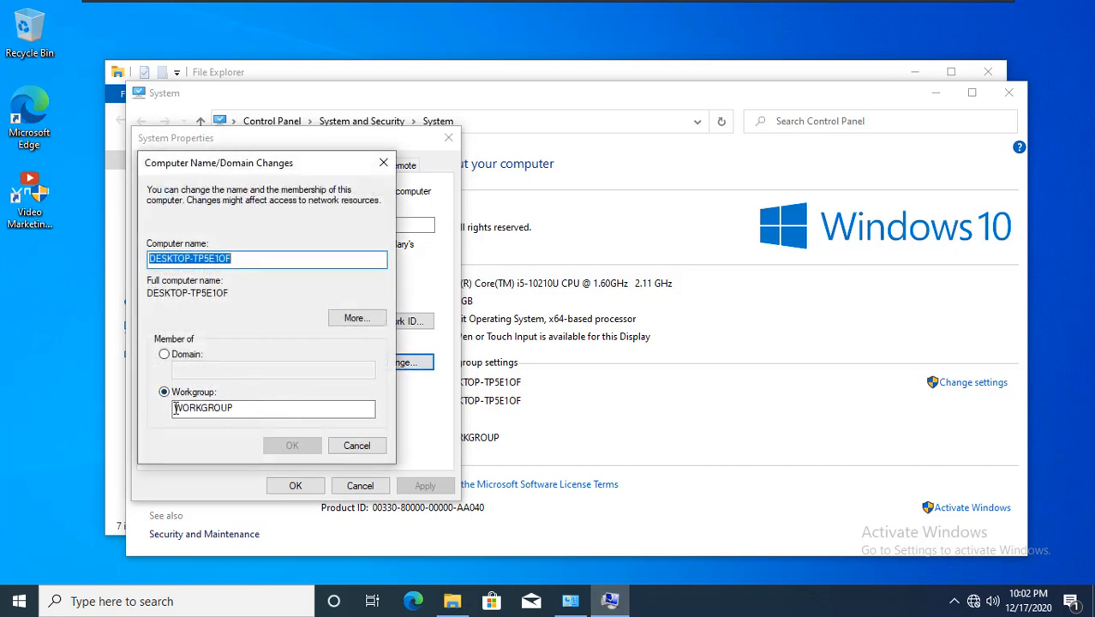
pyautogui.click(180, 353)
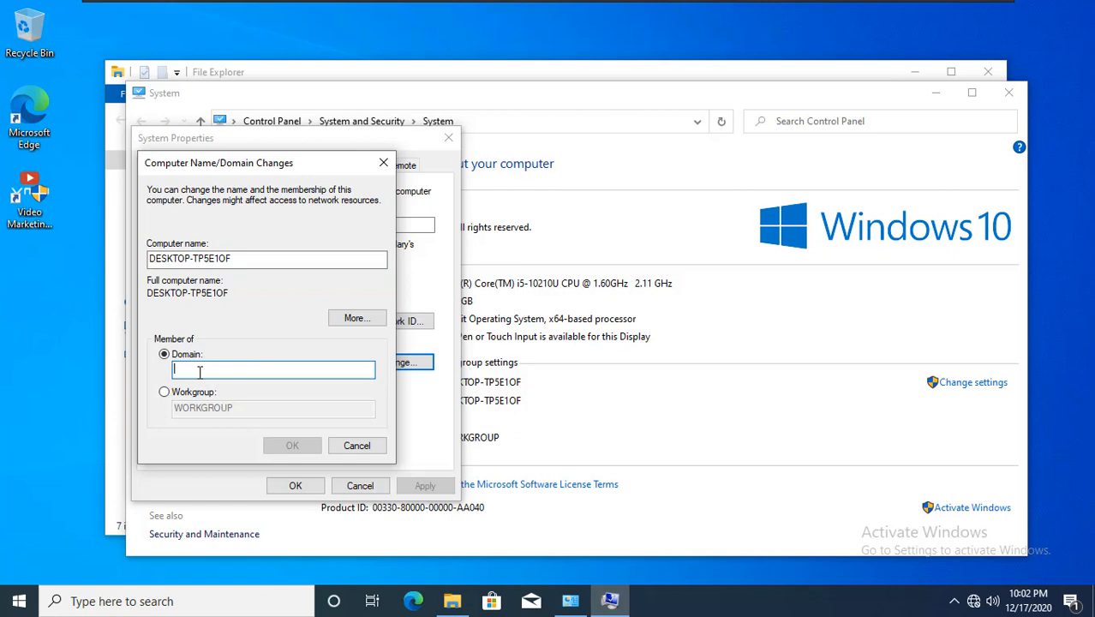
pyautogui.moveTo(255, 258); pyautogui.dragTo(136, 246)
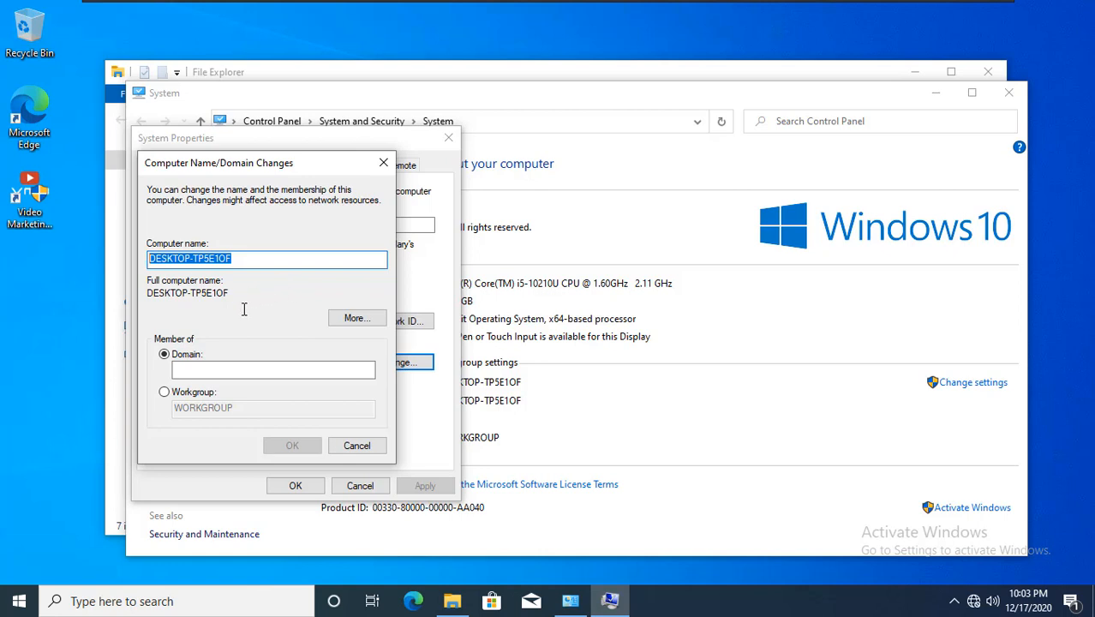
pyautogui.click(252, 370)
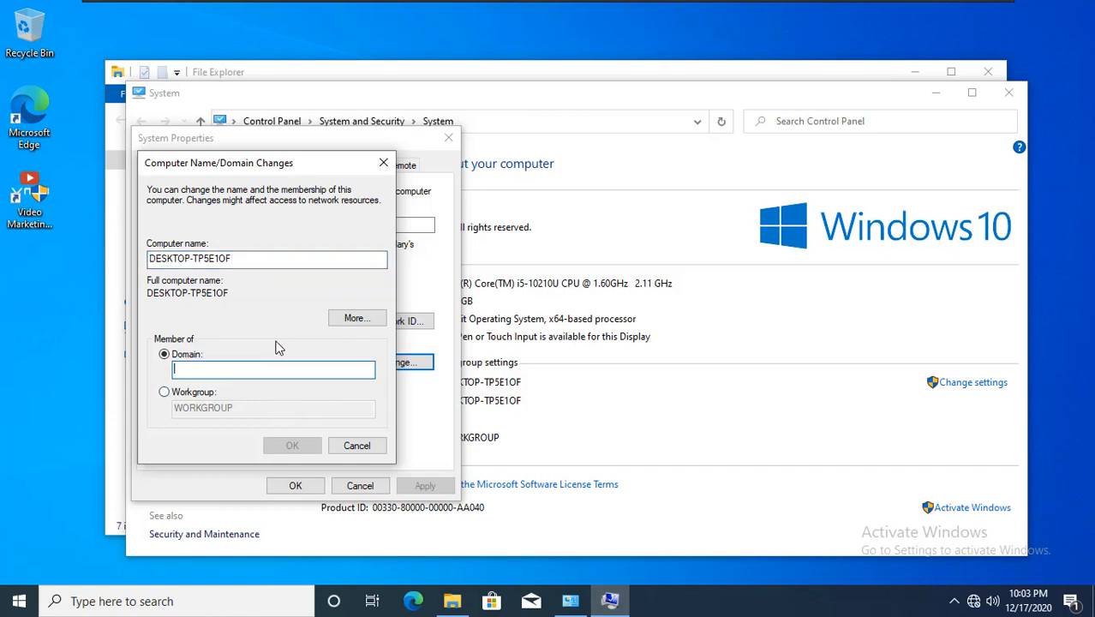
pyautogui.write('itfixerlab.local')
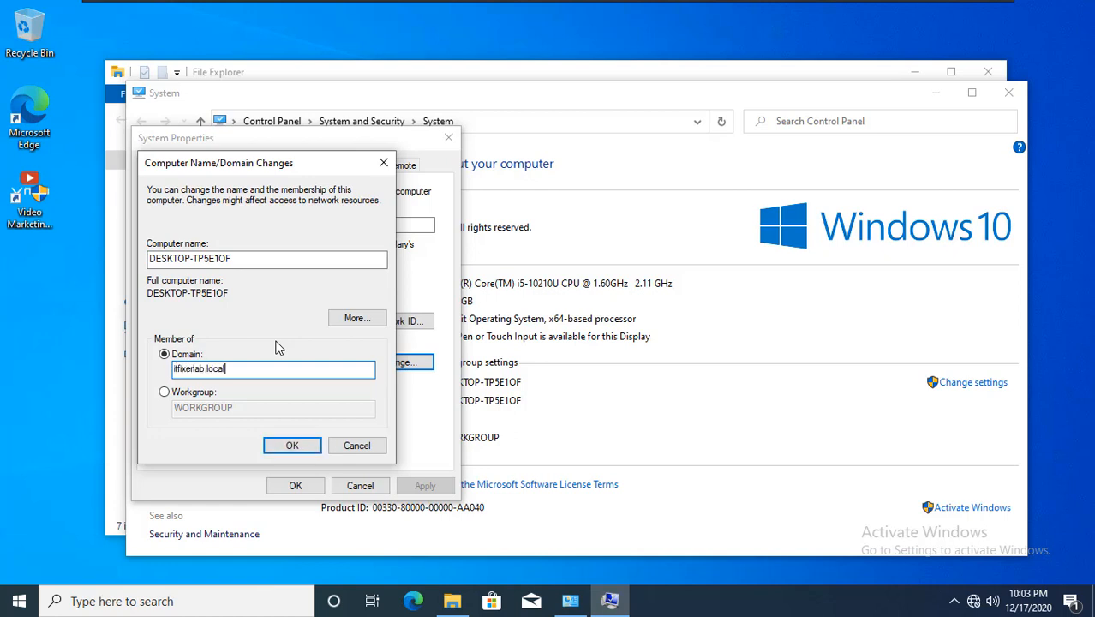
pyautogui.press('Return')
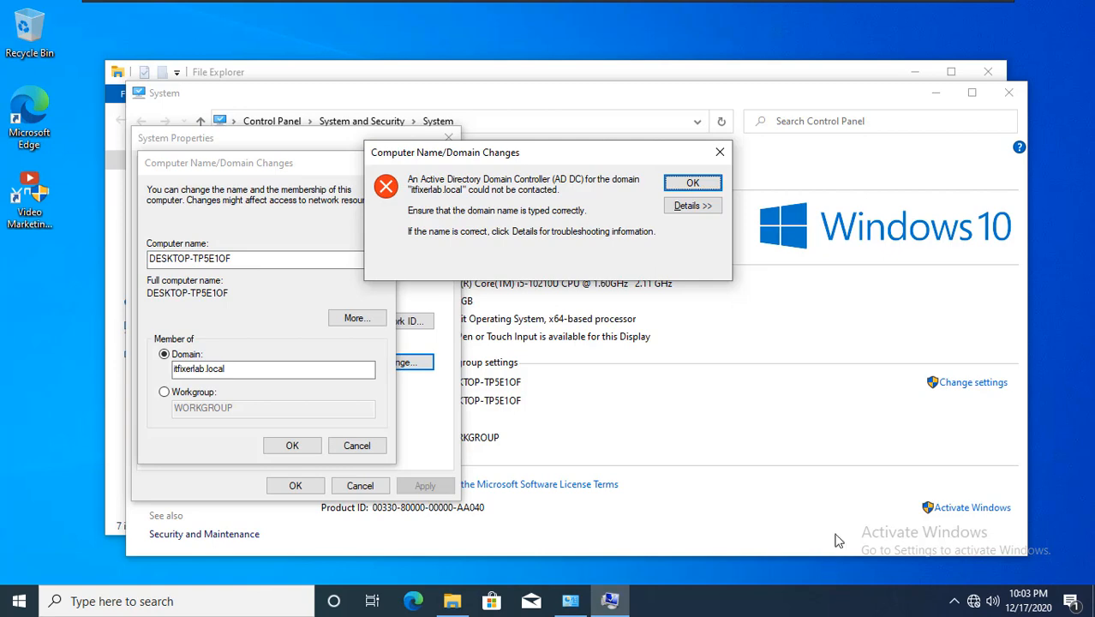
# - Open the Internet Protocol Version 4 (TCP/IPv4) properties of the Ethernet0 network adapter
pyautogui.rightClick(975, 606)
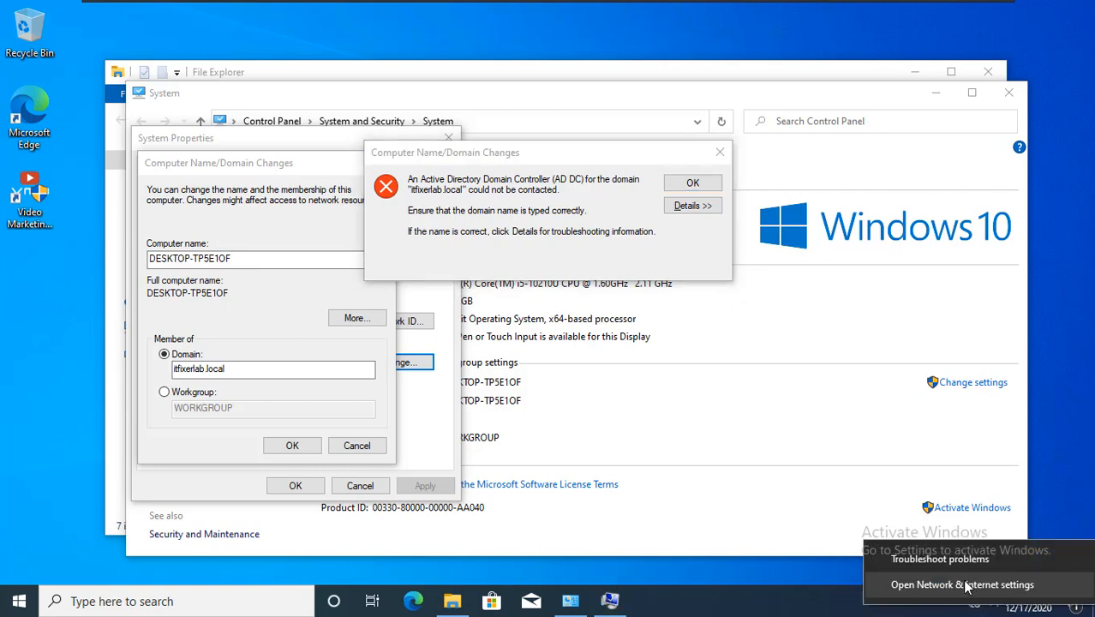
pyautogui.click(969, 585)
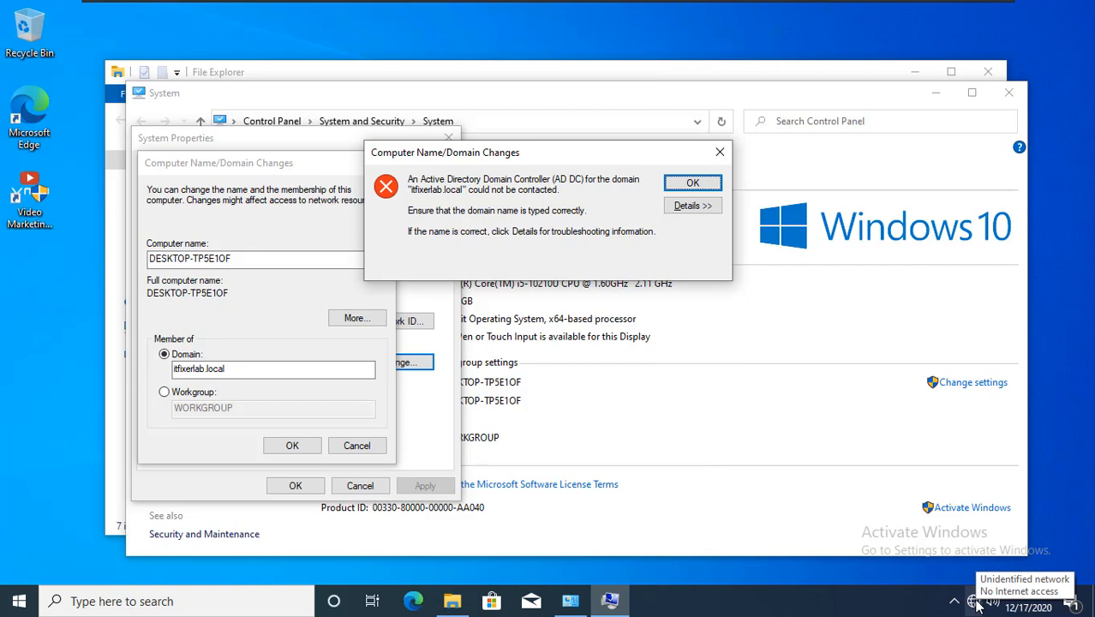
pyautogui.rightClick(973, 600)
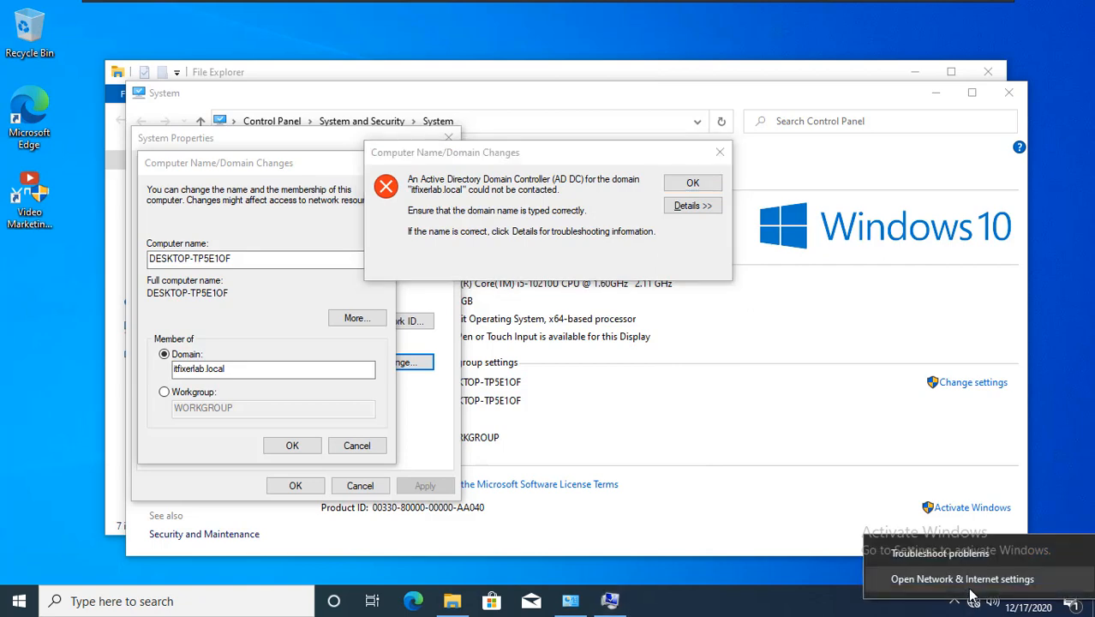
pyautogui.click(965, 581)
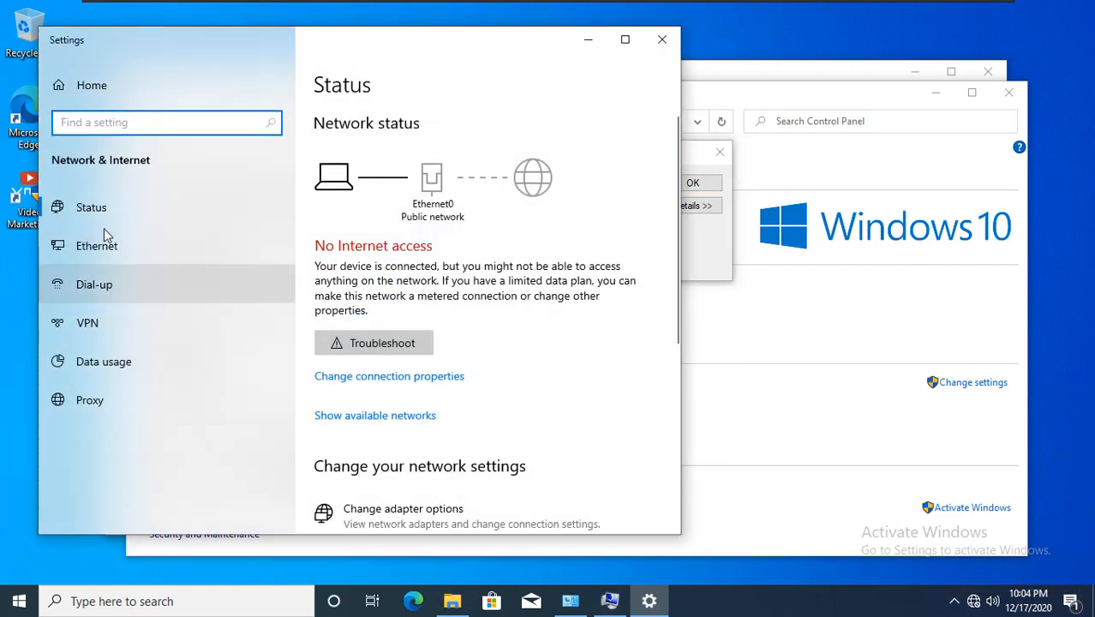
pyautogui.click(130, 245)
pyautogui.click(352, 243)
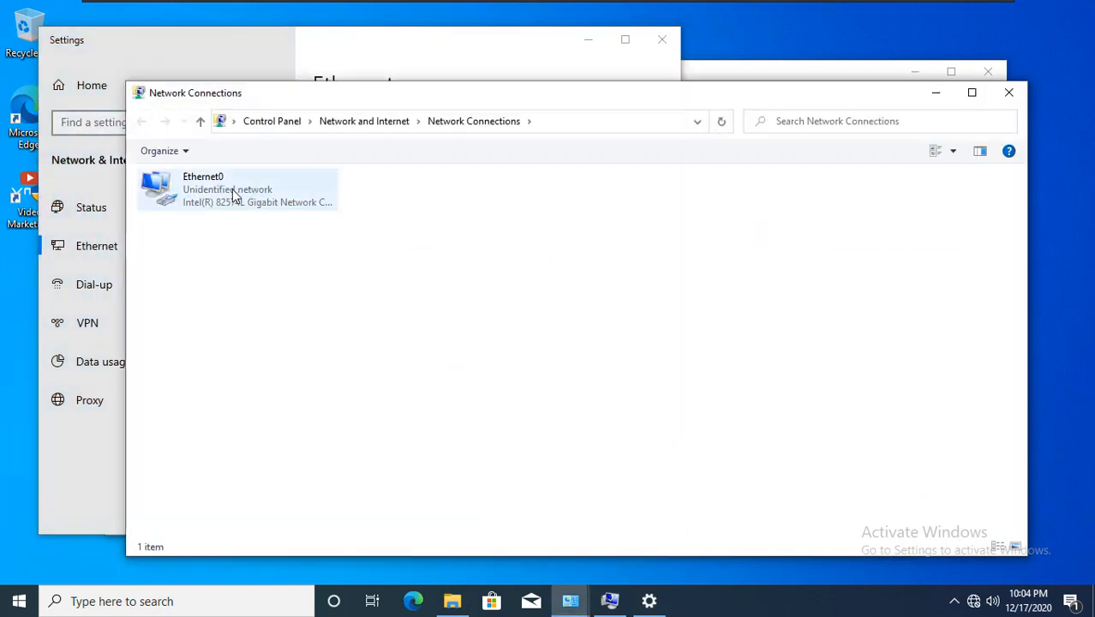
pyautogui.doubleClick(233, 195)
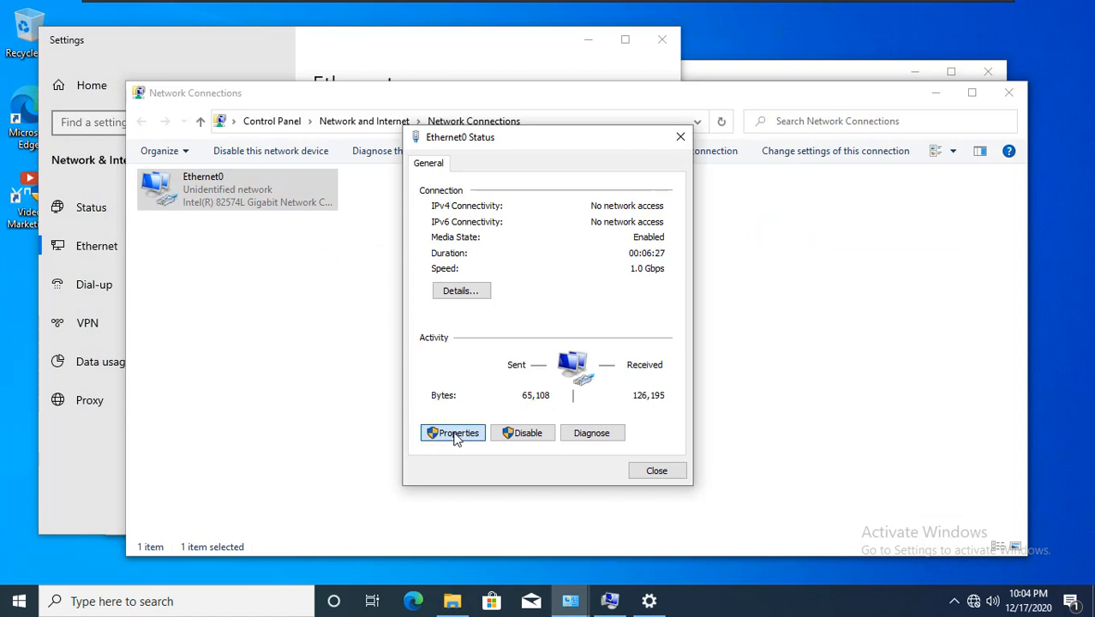
pyautogui.click(455, 435)
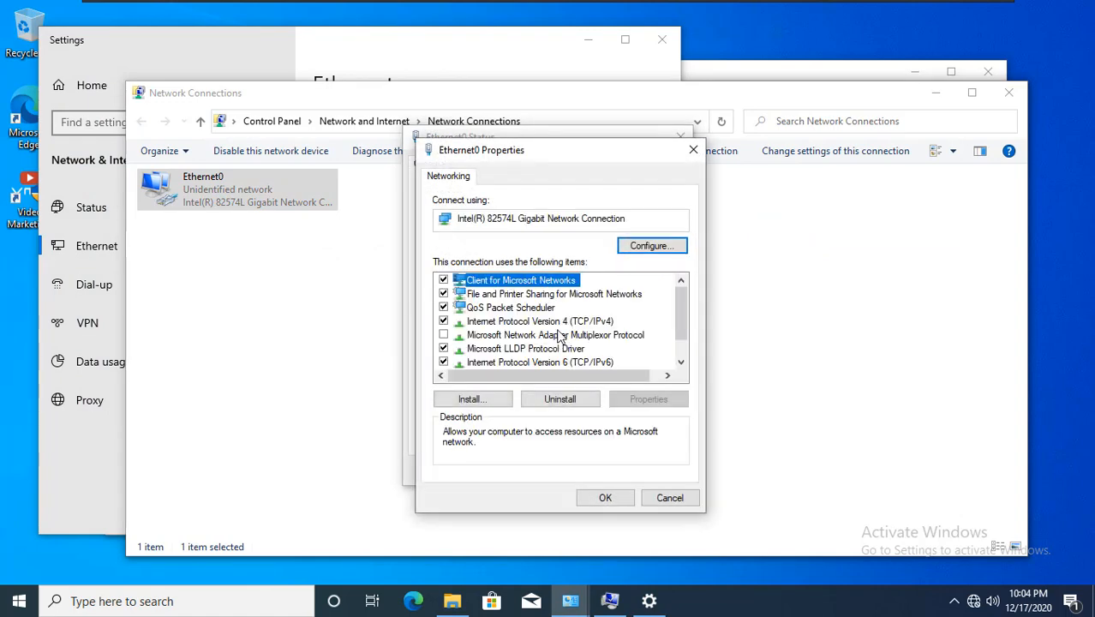
pyautogui.doubleClick(561, 321)
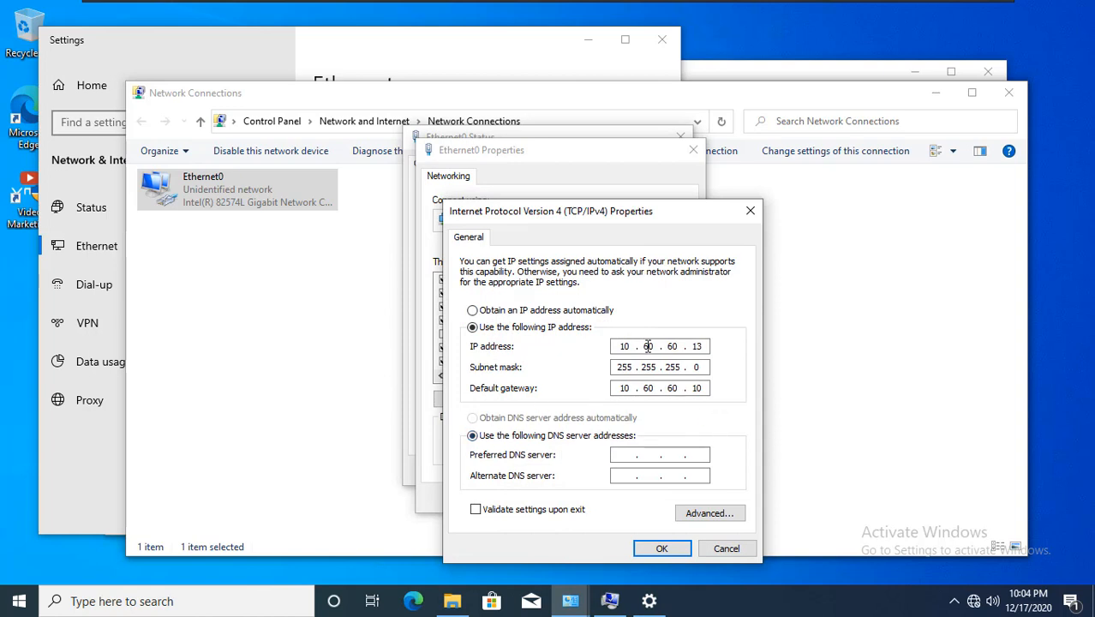
# - Enter a preferred DNS server address for Ethernet0, apply the adapter settings and close the network connections
pyautogui.click(628, 454)
pyautogui.write('10.606')
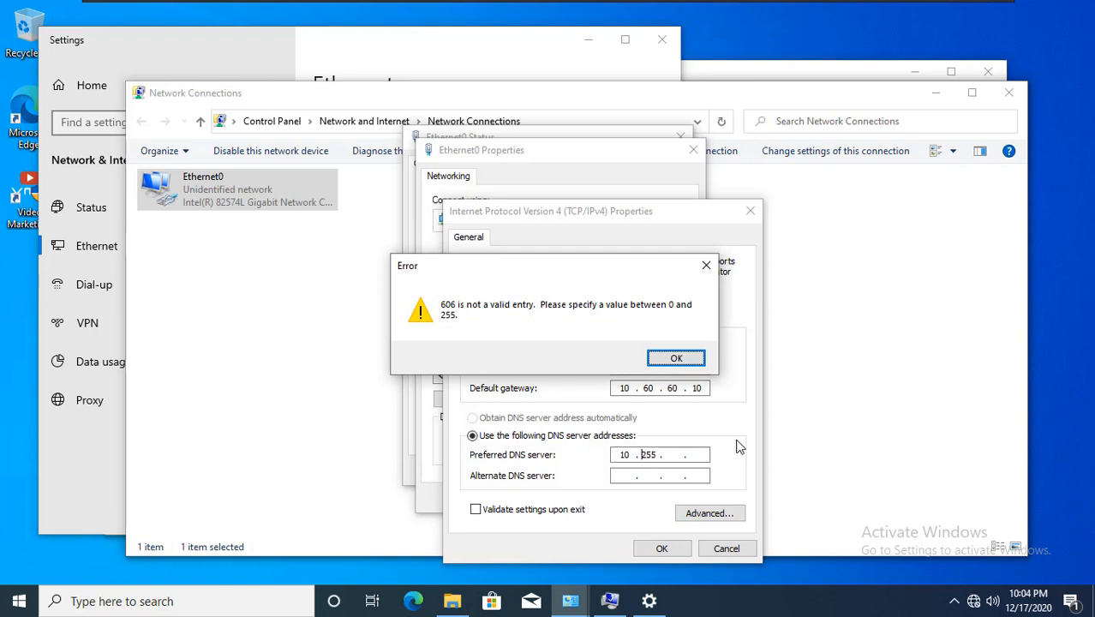
pyautogui.click(686, 358)
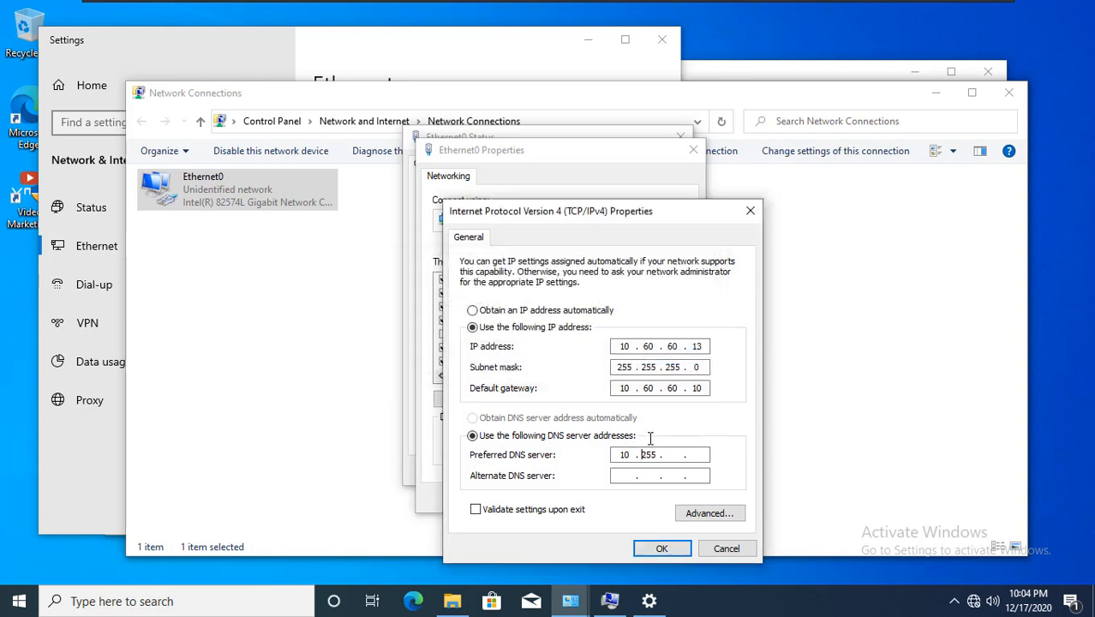
pyautogui.write('20')
pyautogui.click(660, 548)
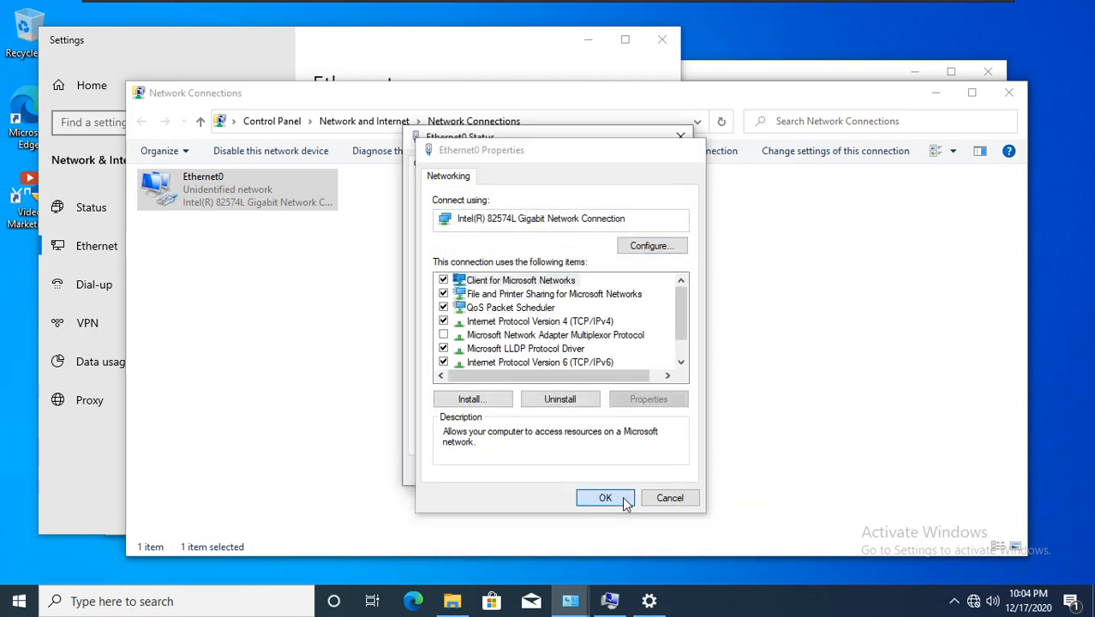
pyautogui.click(624, 501)
pyautogui.click(656, 473)
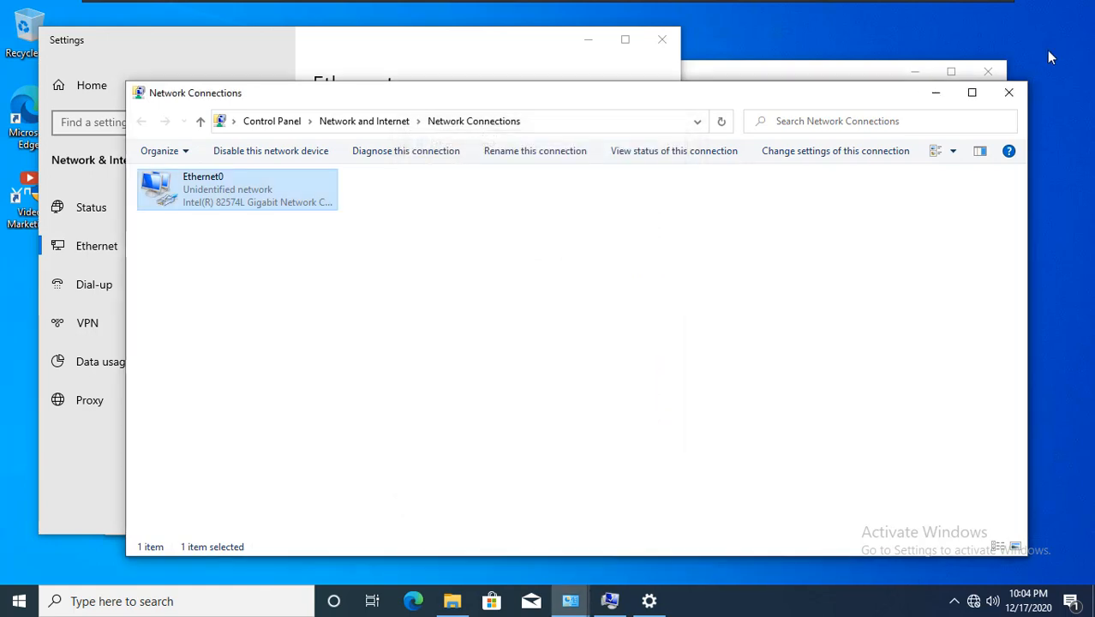
pyautogui.click(1009, 96)
# - Dismiss the domain controller error and submit the join to itfixerlab.local again
pyautogui.click(711, 252)
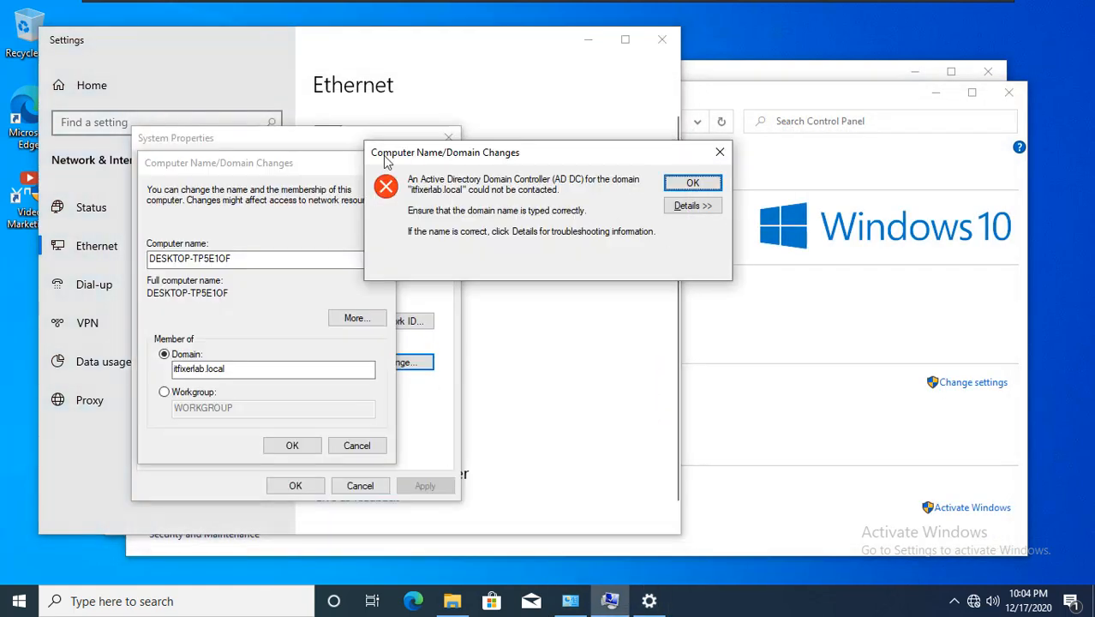
pyautogui.click(692, 182)
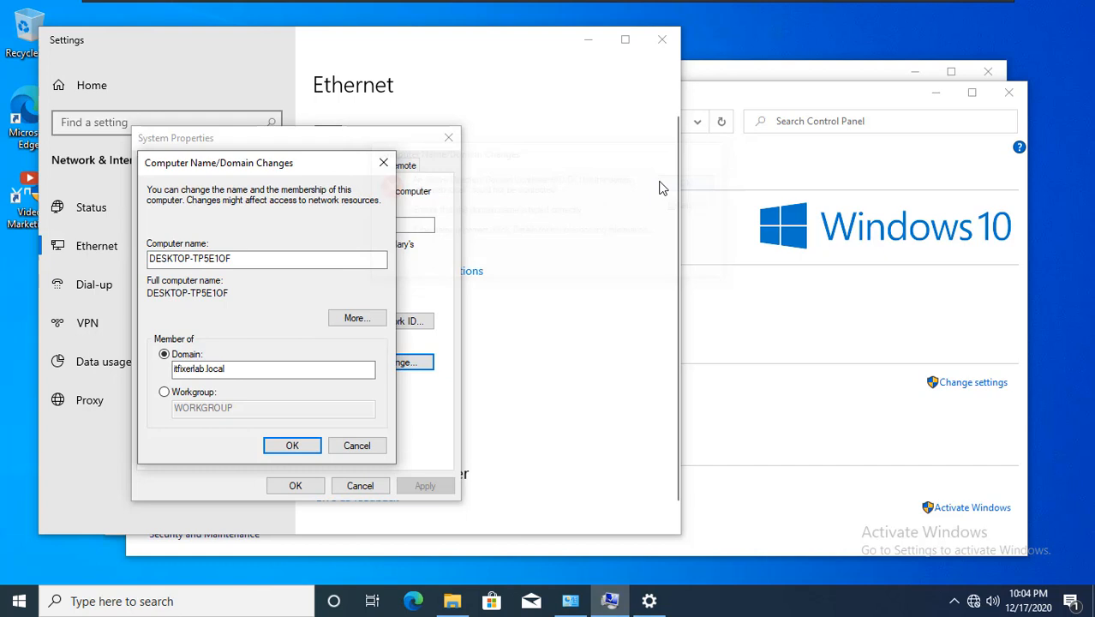
pyautogui.click(292, 447)
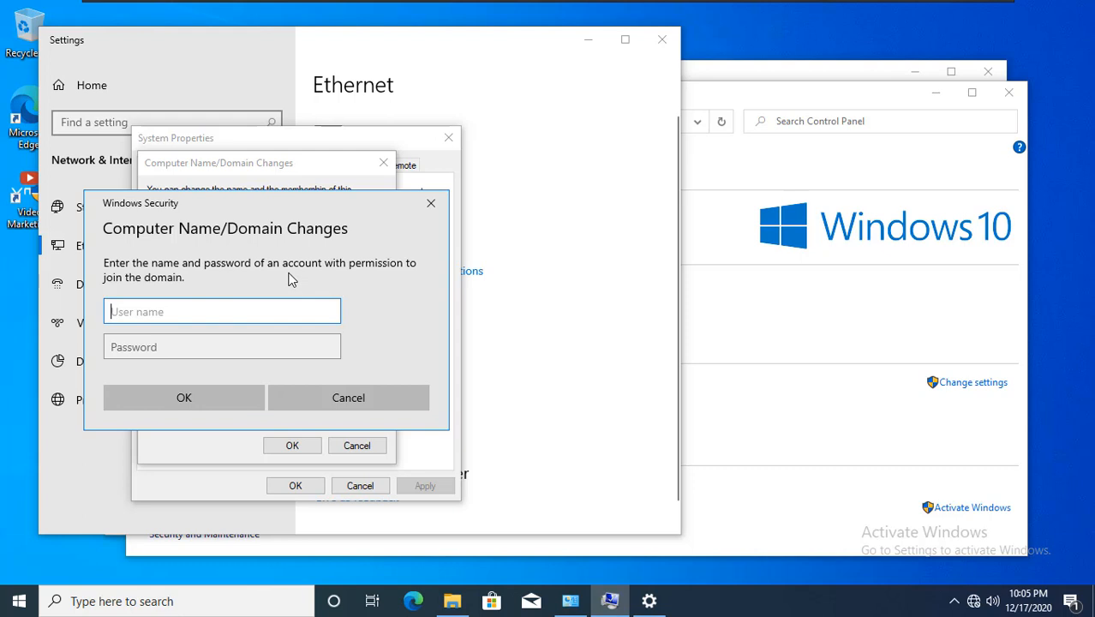
# - Authorize the domain join with the account itfixerlab.local\administrator and its password
pyautogui.write('itfixerlab.local\\adm')
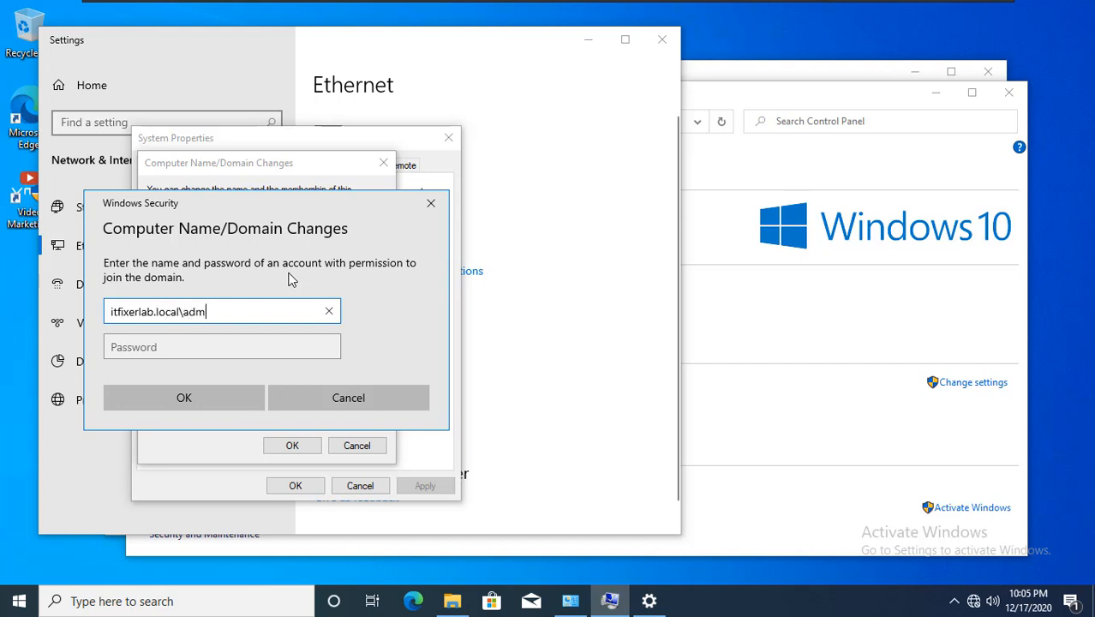
pyautogui.write('inistrator')
pyautogui.press('Tab')
pyautogui.write('•••••')
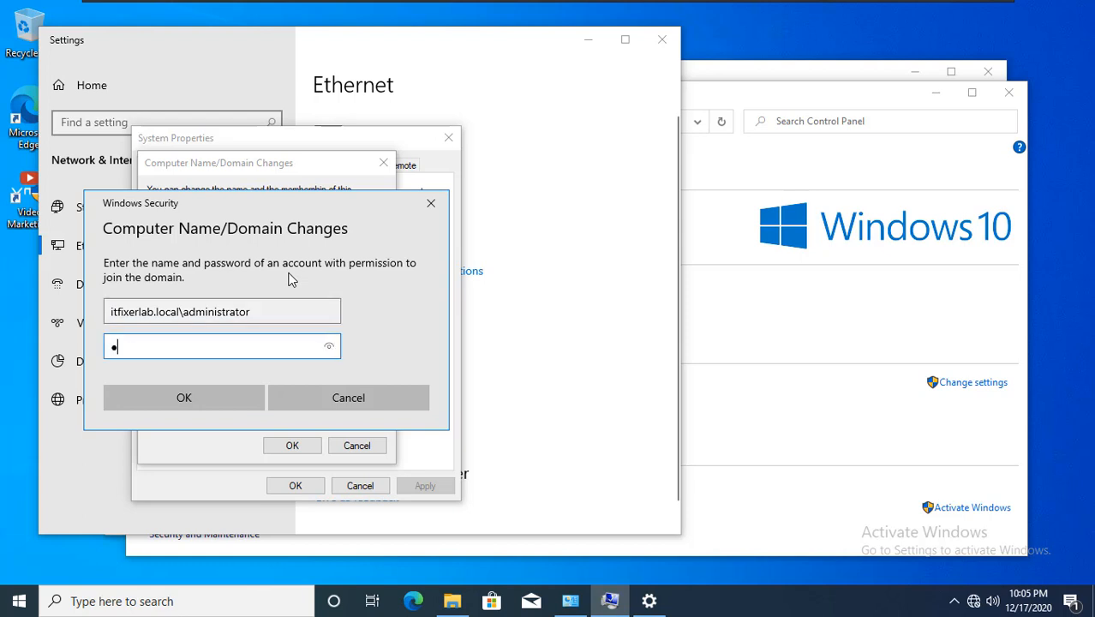
pyautogui.press('BackSpace')
pyautogui.press('BackSpace')
pyautogui.press('BackSpace')
pyautogui.press('BackSpace')
pyautogui.press('BackSpace')
pyautogui.write('••••••••')
pyautogui.click(175, 397)
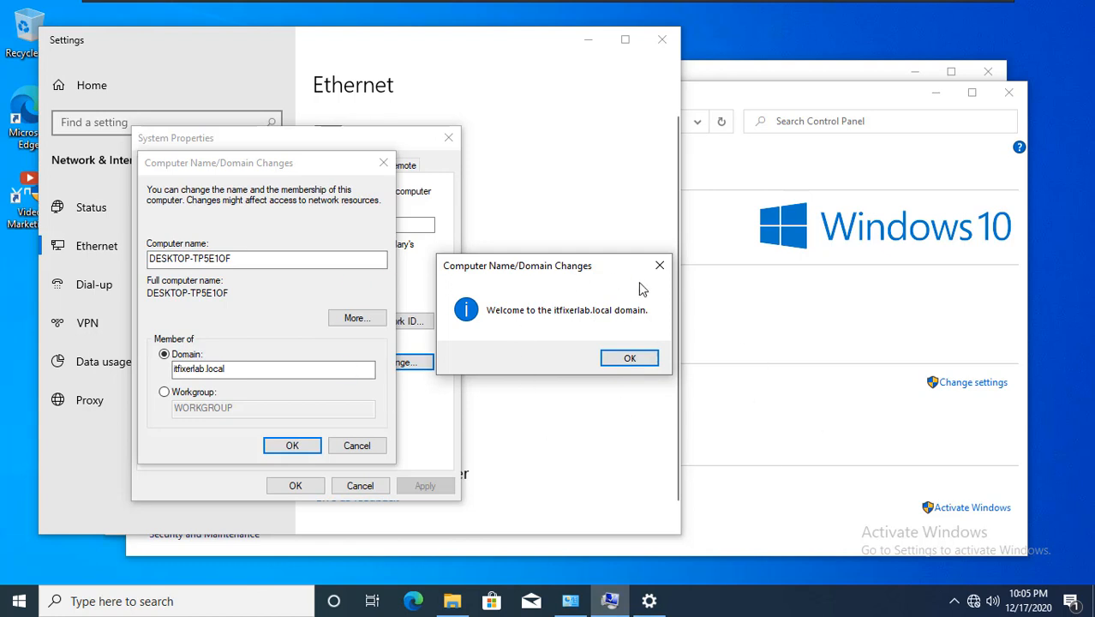
# - Acknowledge the domain join messages, close System Properties and restart the computer immediately to apply the changes
pyautogui.click(628, 358)
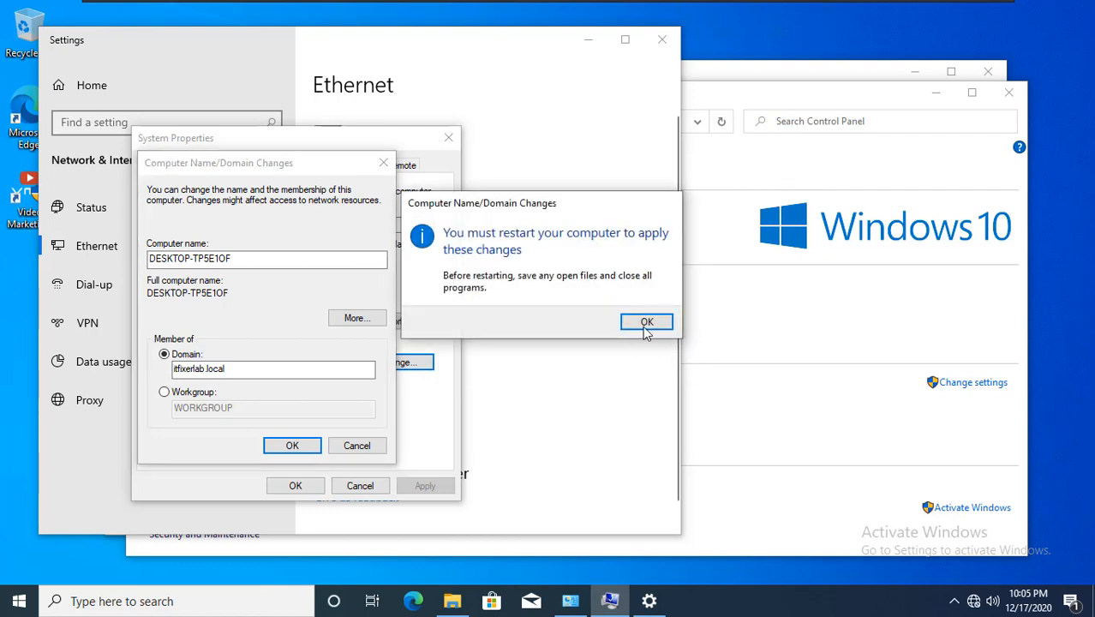
pyautogui.click(647, 323)
pyautogui.click(315, 486)
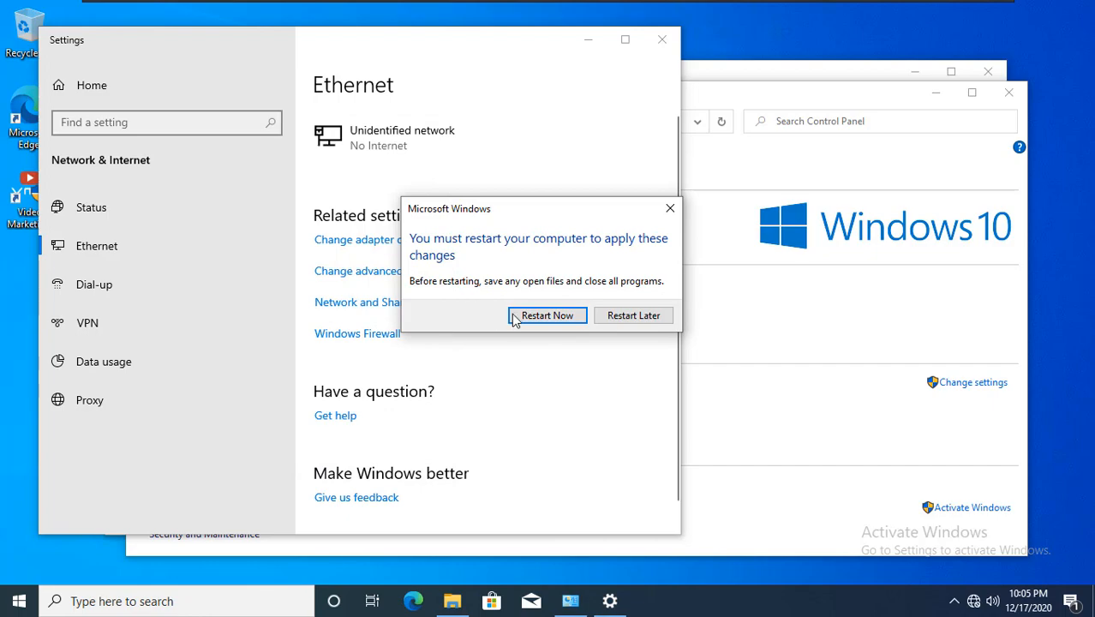
pyautogui.click(548, 319)
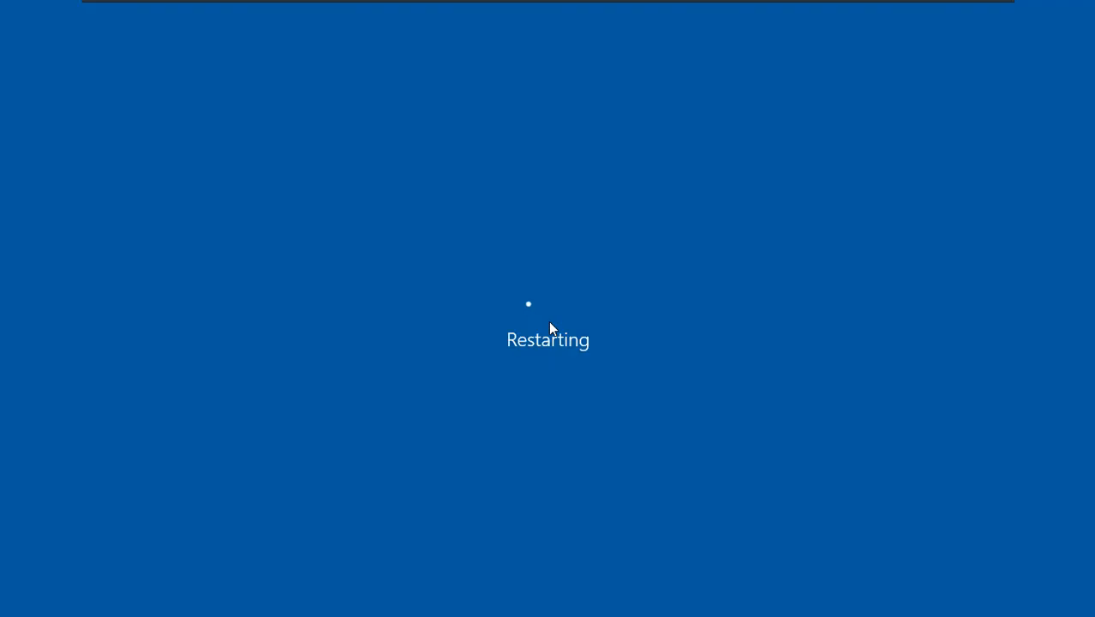